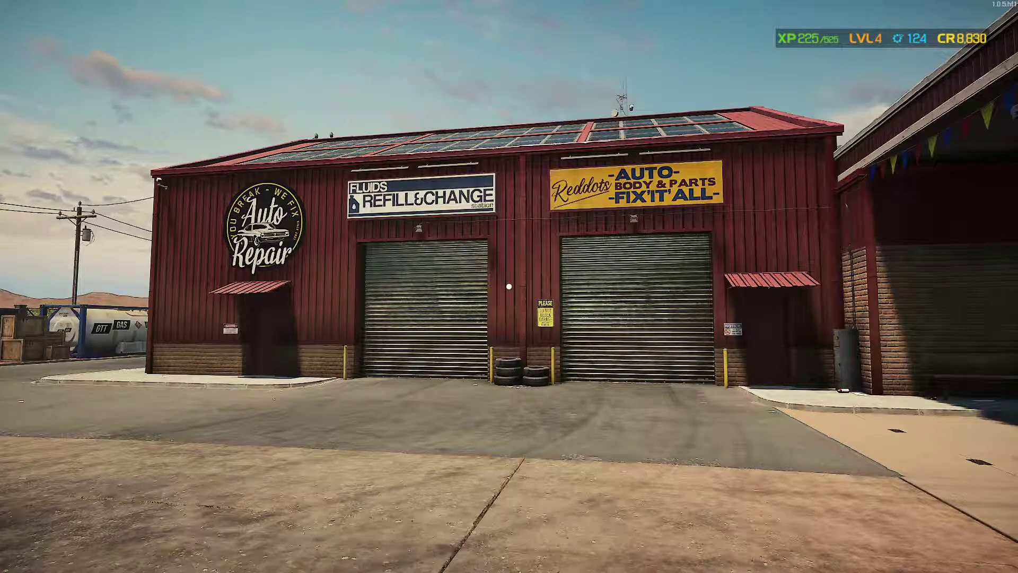
- Leave the game and browse steamapps\common\Car Mechanic Simulator 2021\..._Data\StreamingAssets\Music\User in Explorer
{"action": "key", "text": "alt+Tab"}
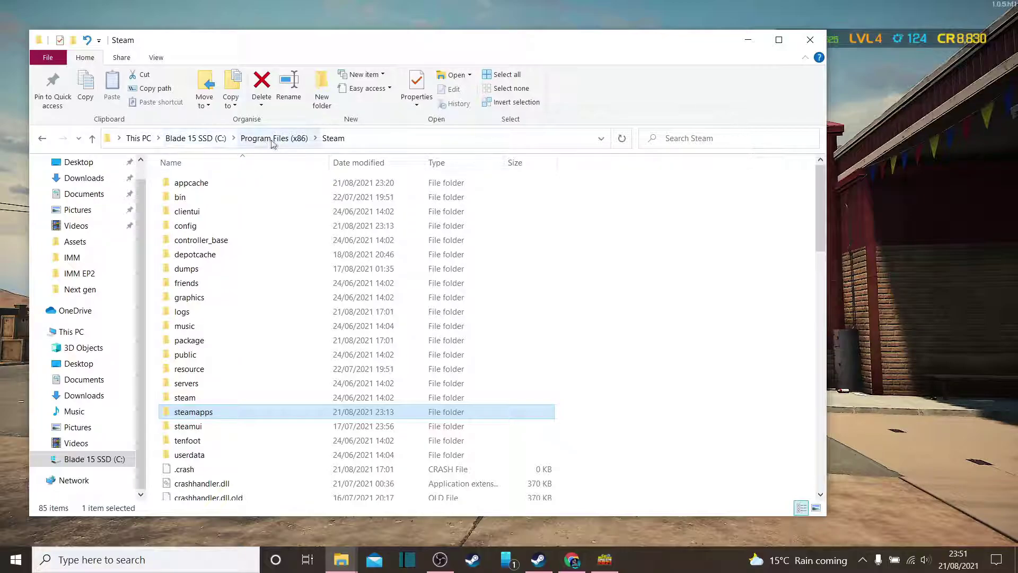
{"action": "double_click", "coordinate": [226, 418]}
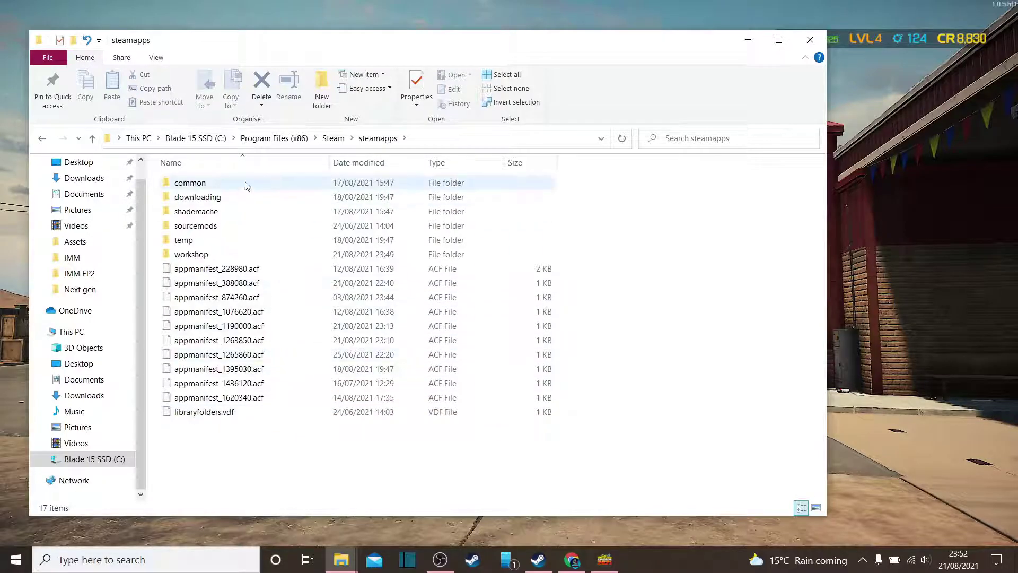
{"action": "double_click", "coordinate": [246, 185]}
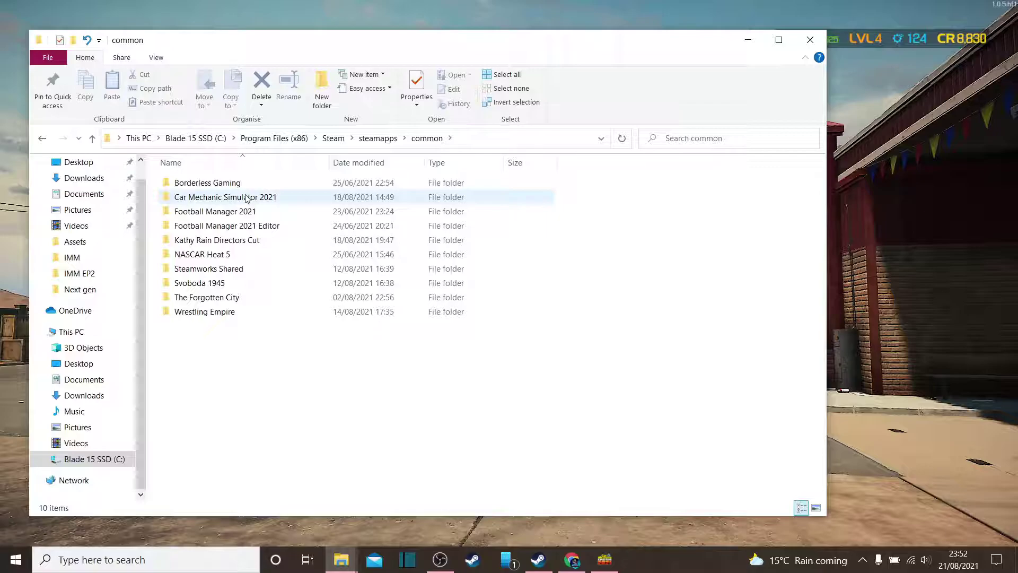
{"action": "double_click", "coordinate": [246, 197]}
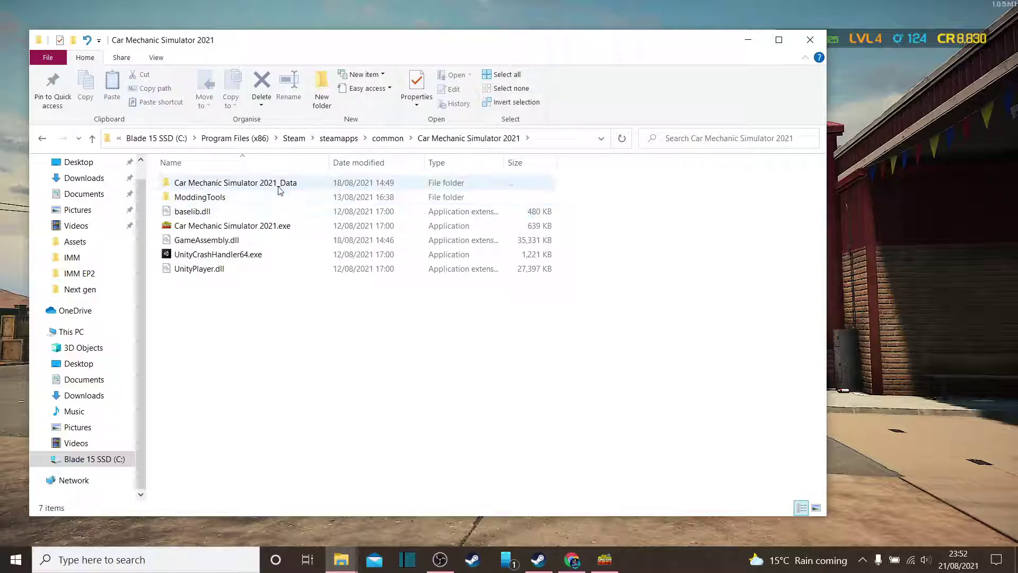
{"action": "mouse_move", "coordinate": [235, 183]}
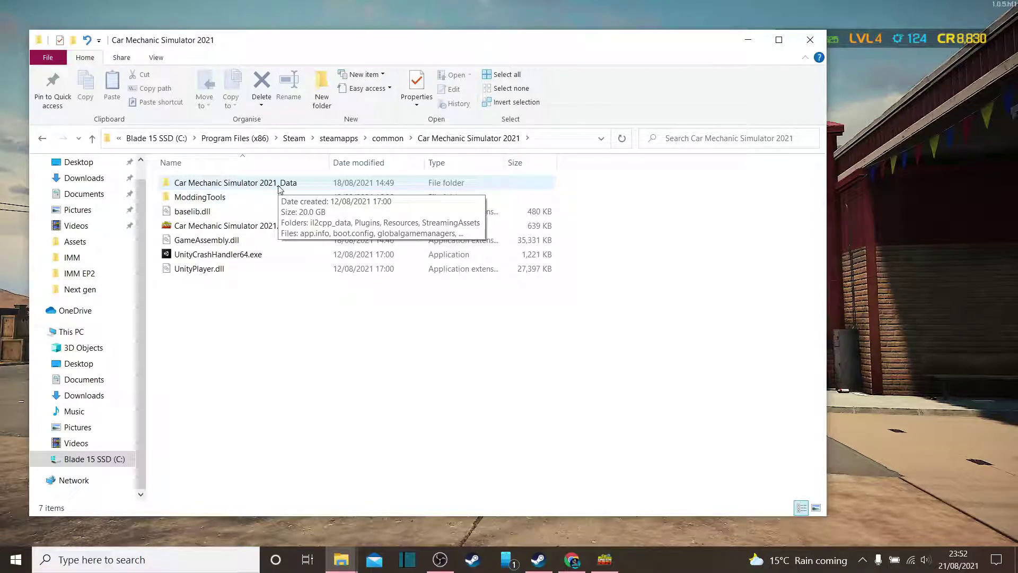
{"action": "double_click", "coordinate": [280, 186]}
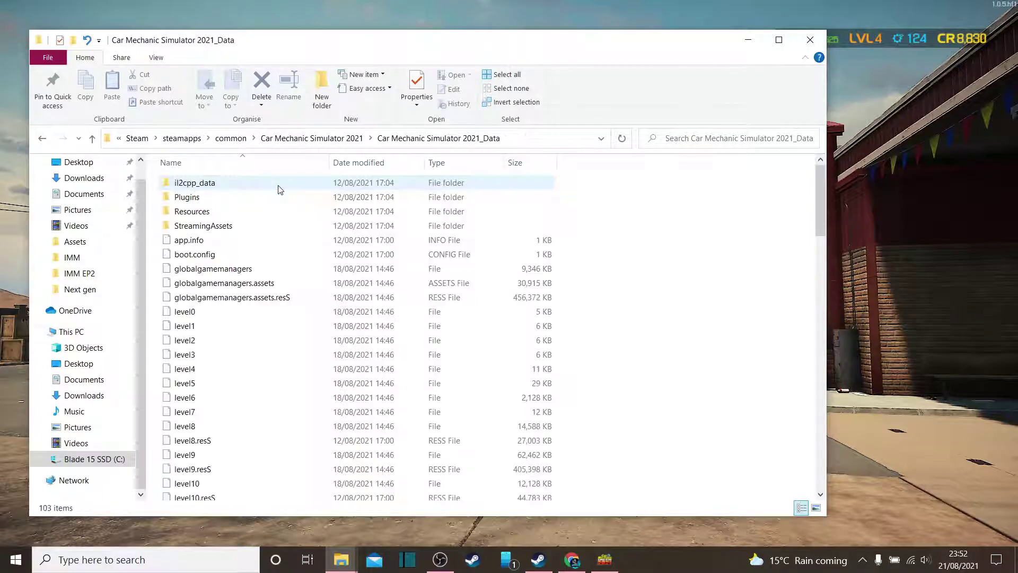
{"action": "double_click", "coordinate": [265, 229]}
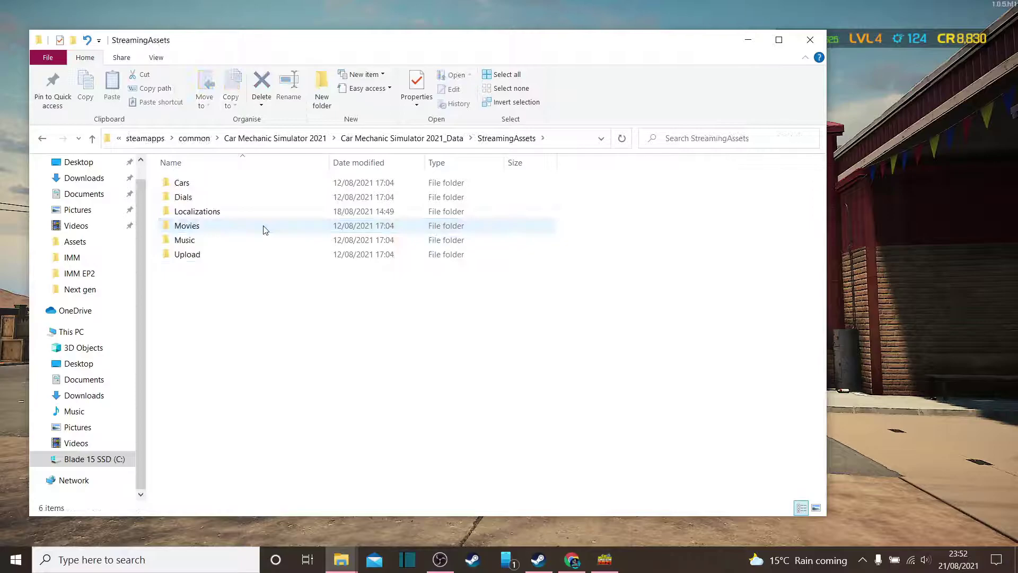
{"action": "double_click", "coordinate": [256, 245]}
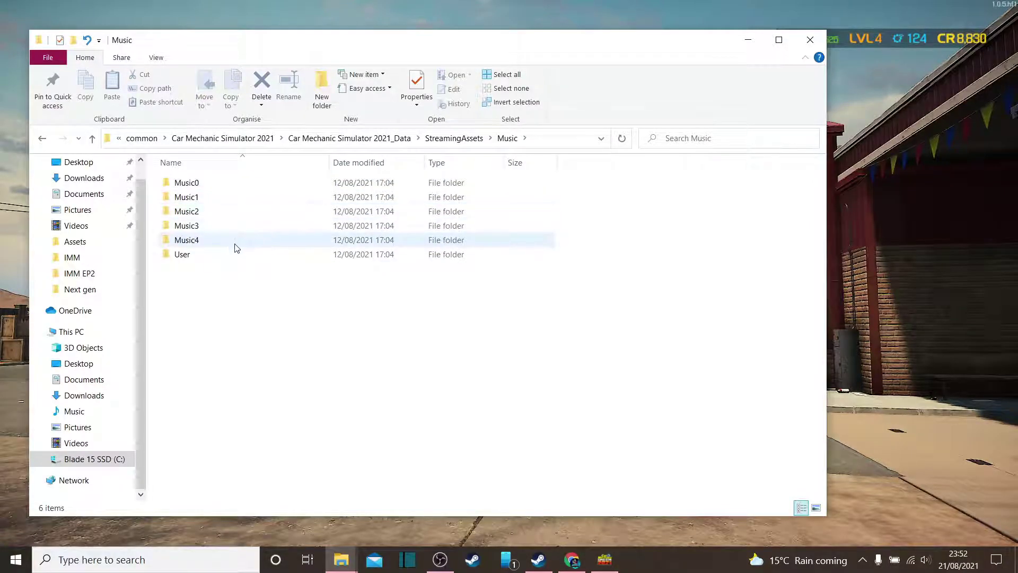
{"action": "double_click", "coordinate": [225, 256]}
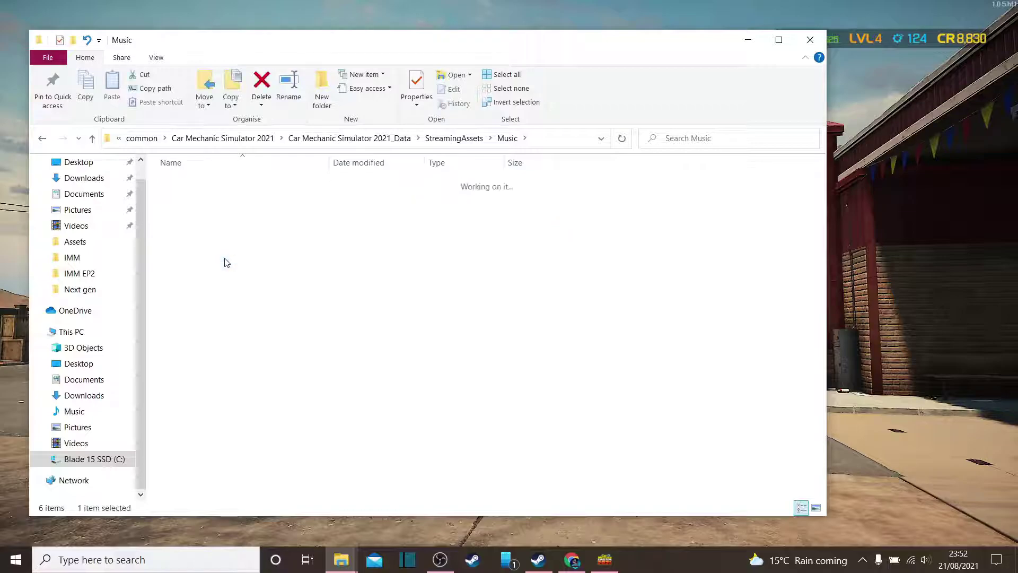
{"action": "double_click", "coordinate": [205, 188]}
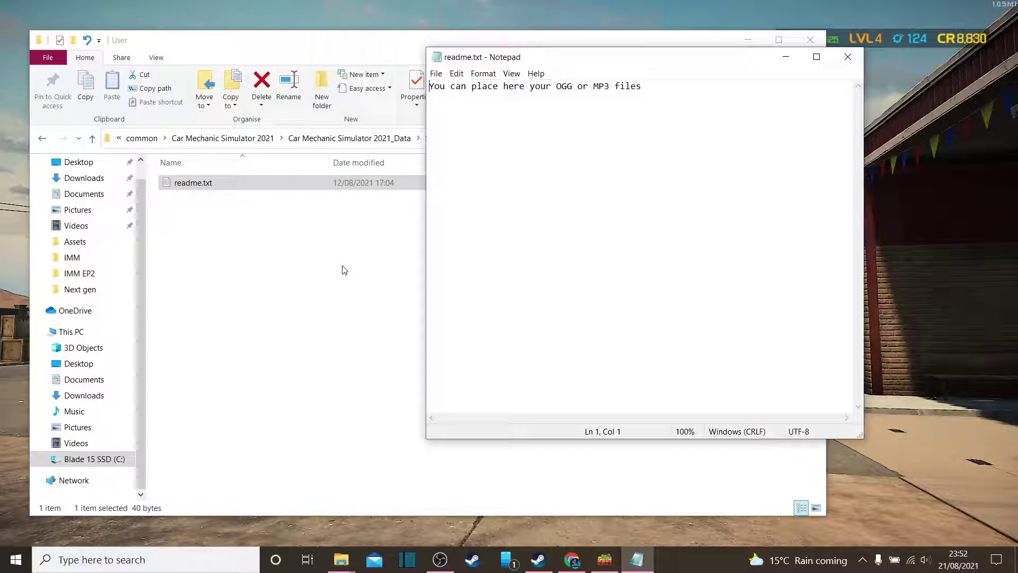
{"action": "left_click", "coordinate": [848, 56]}
{"action": "mouse_move", "coordinate": [340, 559]}
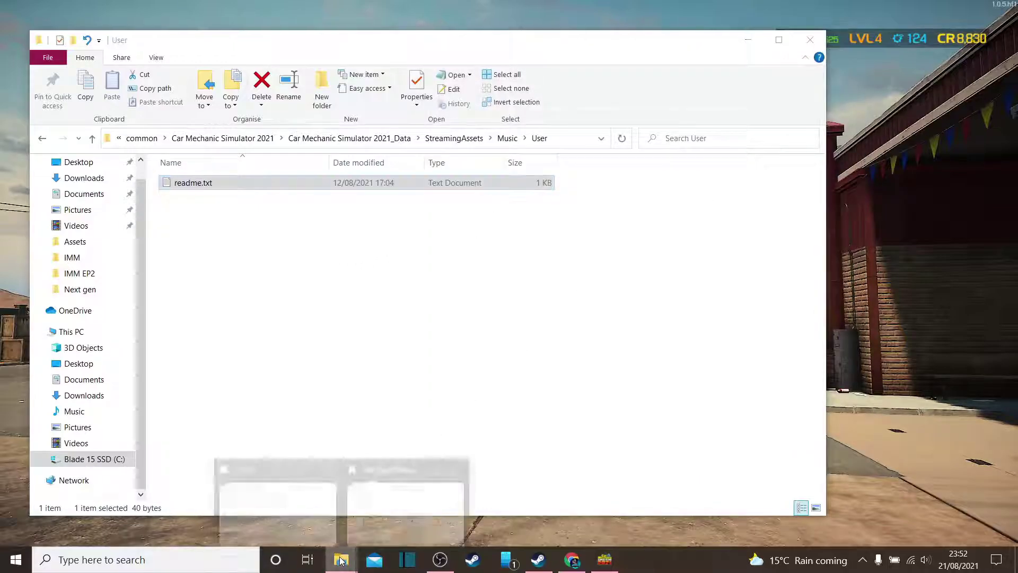
- Place the YouTube Music window beside the User folder and drag Double_Agent.mp3 into it
{"action": "left_click", "coordinate": [384, 533]}
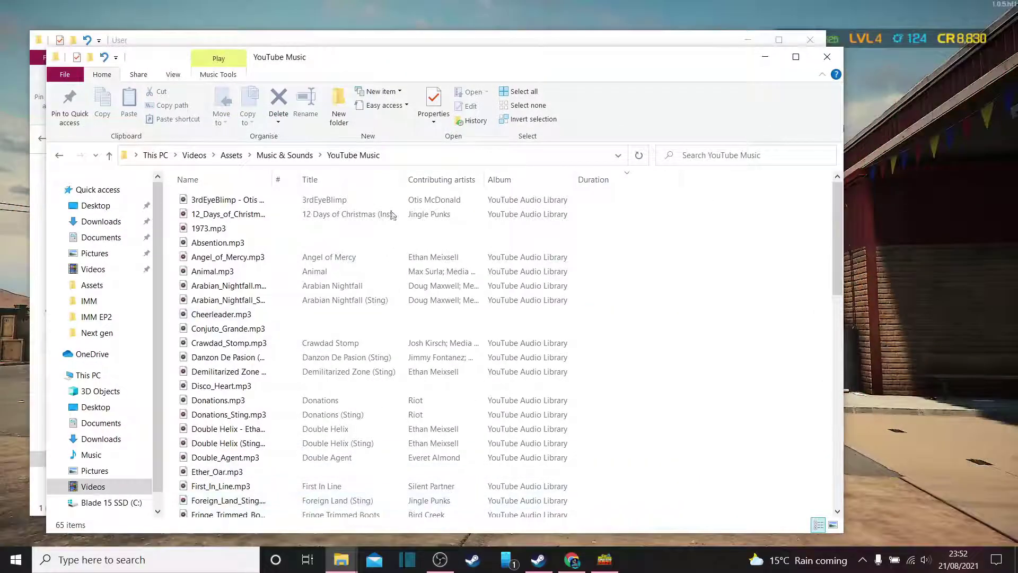
{"action": "left_click_drag", "start_coordinate": [382, 70], "coordinate": [640, 84]}
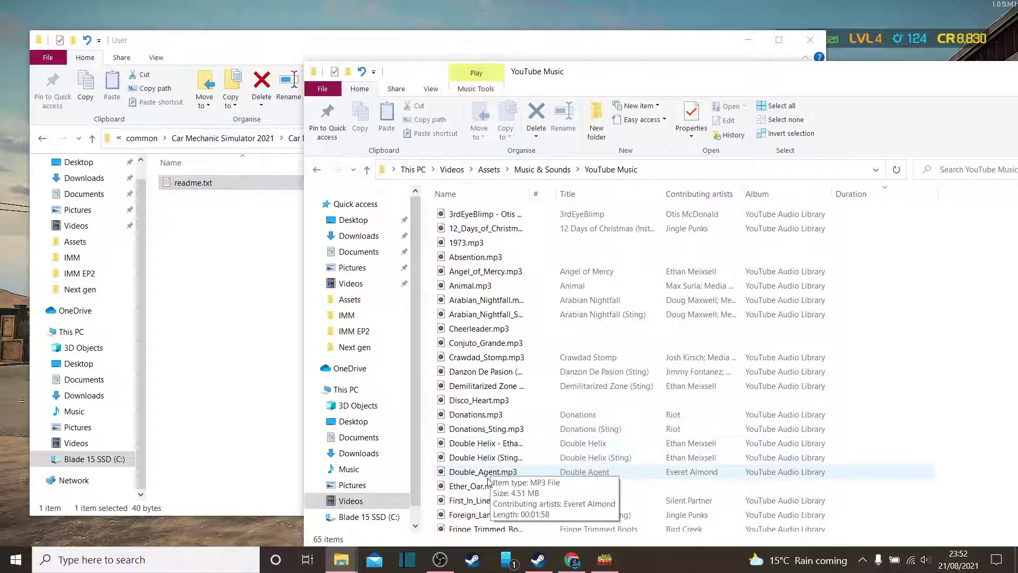
{"action": "left_click_drag", "start_coordinate": [487, 475], "coordinate": [255, 340]}
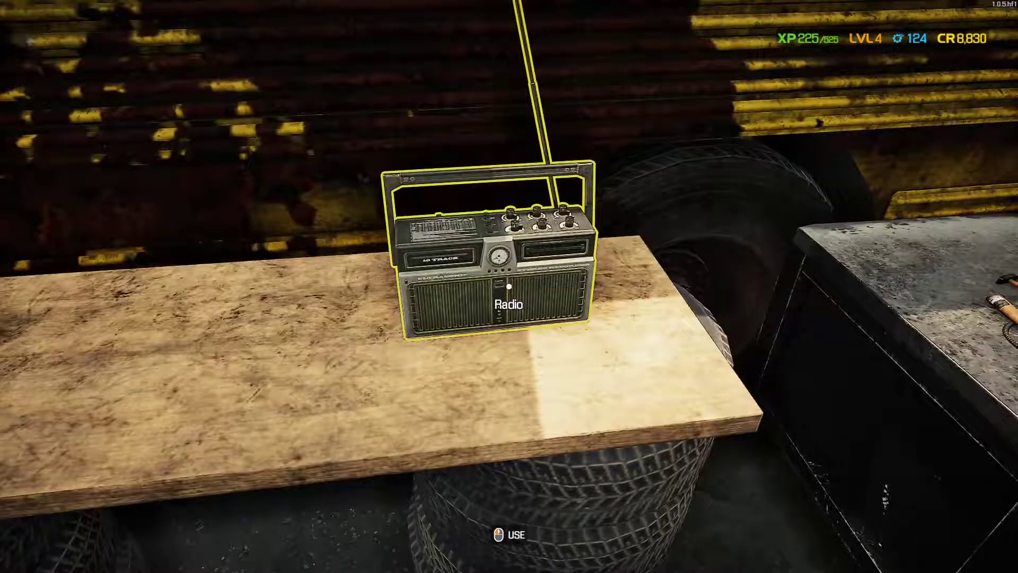
- Switch the garage radio to the U-ZER (User) Radio station, then reopen its options
{"action": "left_click", "coordinate": [509, 286]}
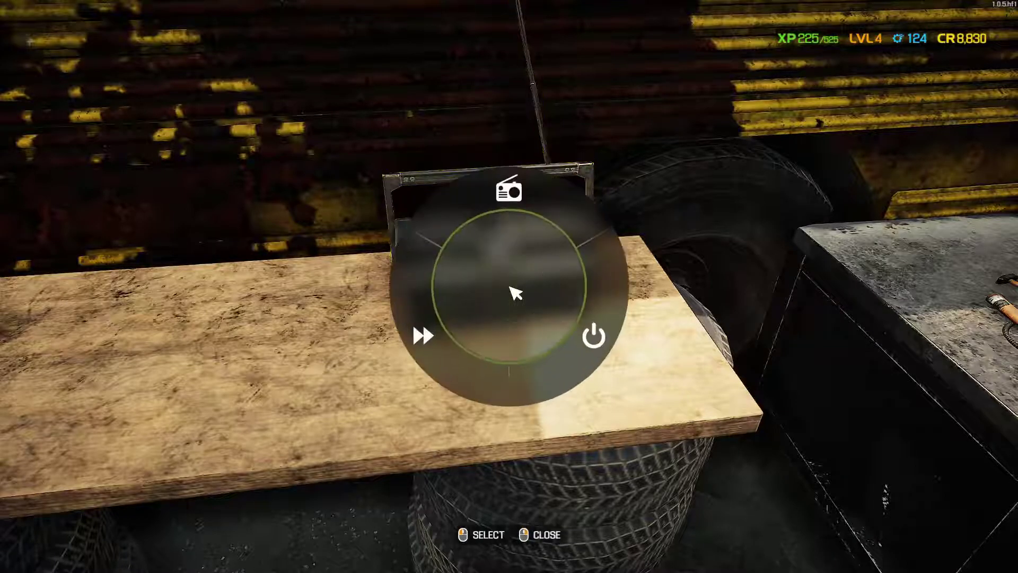
{"action": "left_click", "coordinate": [520, 233]}
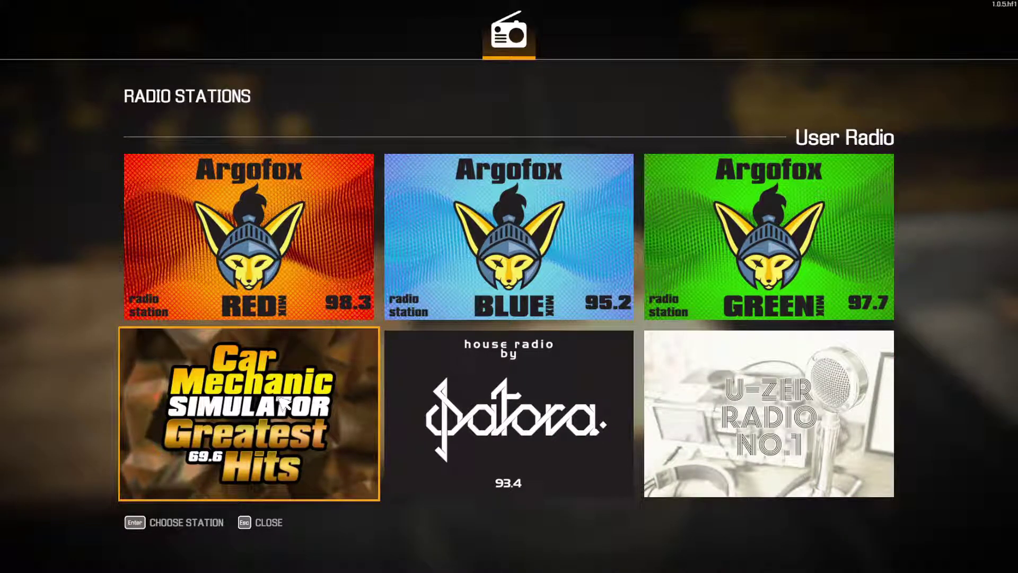
{"action": "left_click", "coordinate": [280, 398]}
{"action": "left_click", "coordinate": [518, 289]}
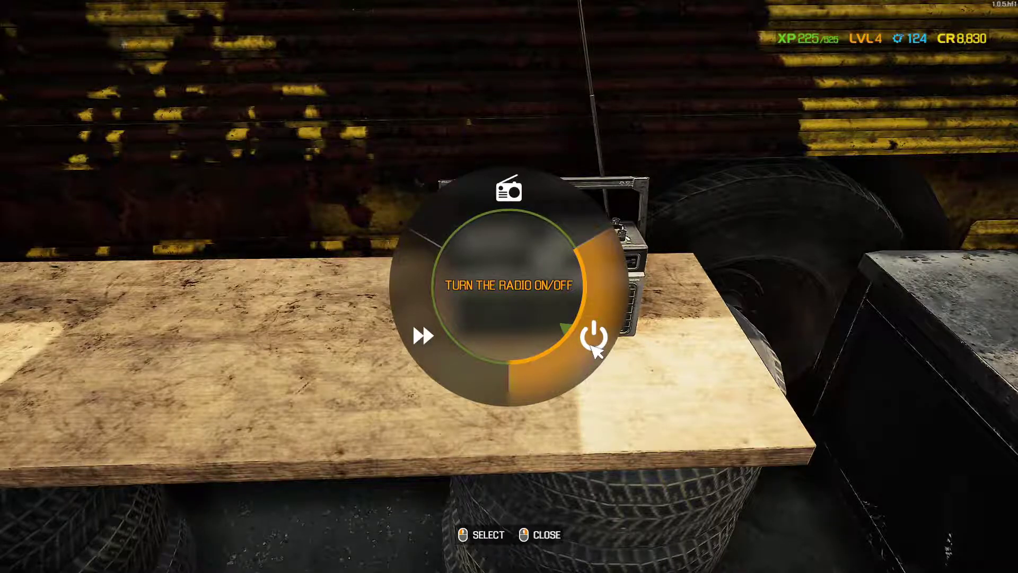
- Back in Explorer, go up to Steam and re-enter StreamingAssets\Music\User to confirm Double_Agent.mp3
{"action": "key", "text": "alt+Tab"}
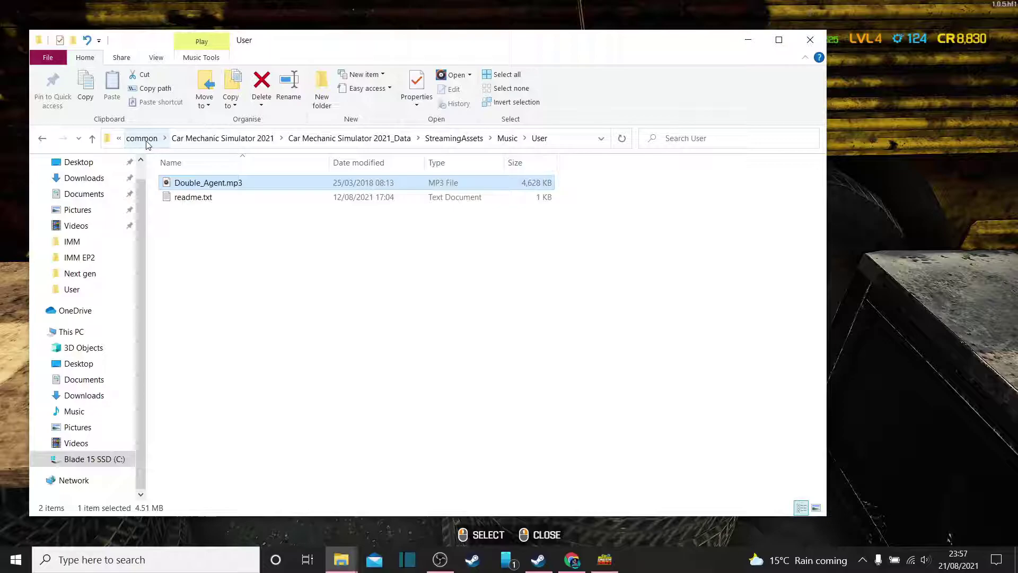
{"action": "left_click", "coordinate": [142, 139]}
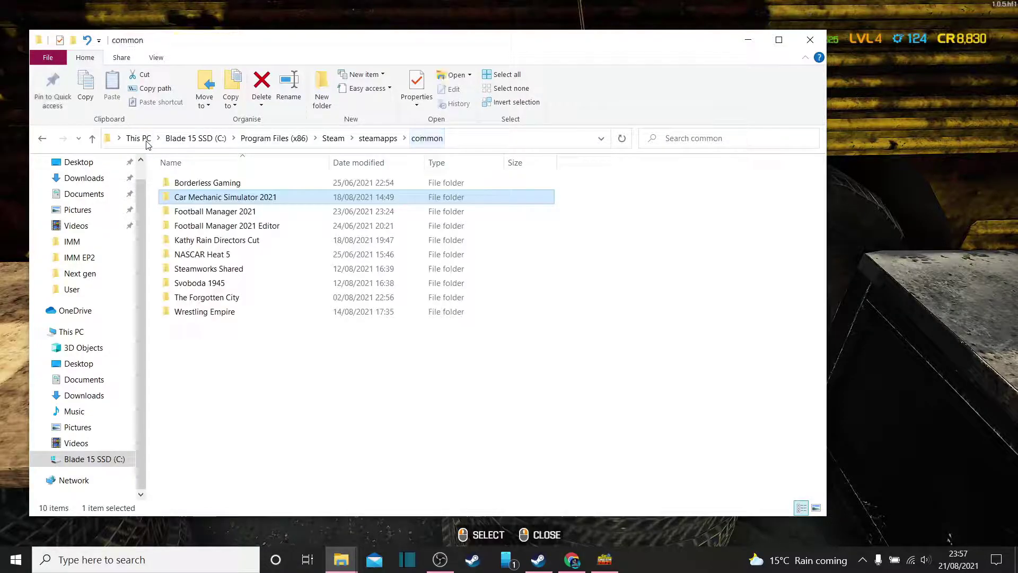
{"action": "left_click", "coordinate": [333, 139]}
{"action": "double_click", "coordinate": [237, 412]}
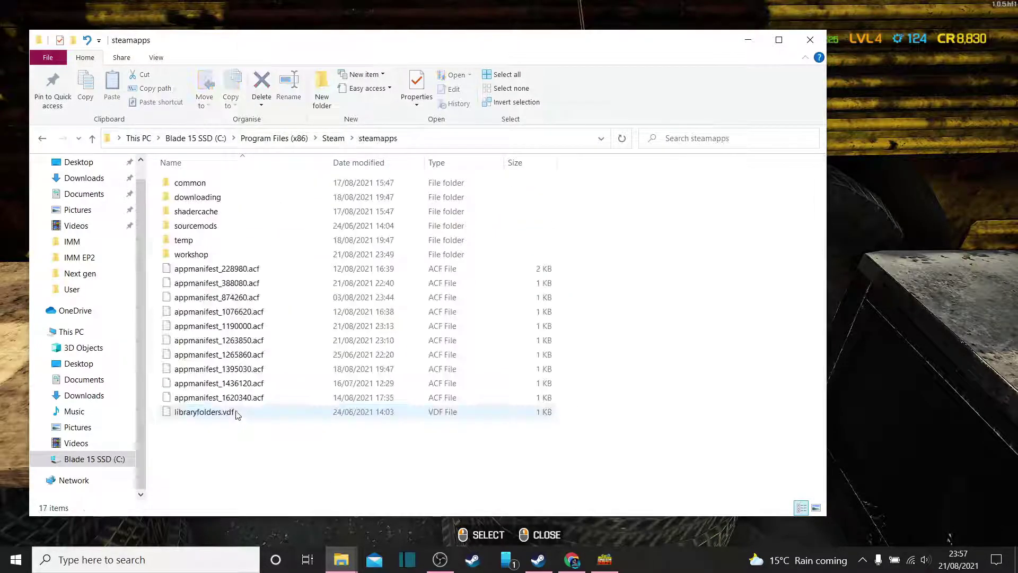
{"action": "double_click", "coordinate": [213, 183]}
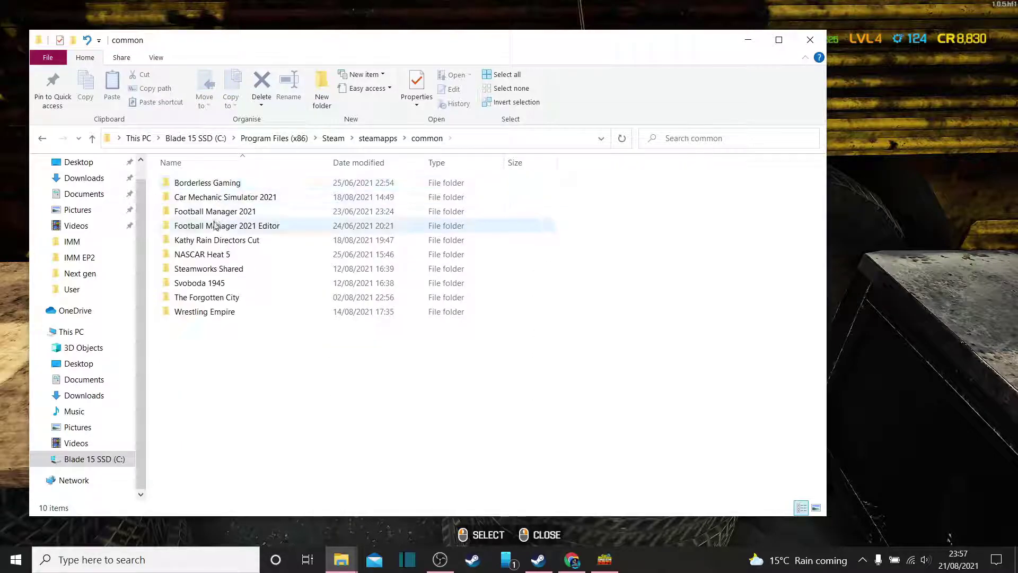
{"action": "double_click", "coordinate": [227, 197]}
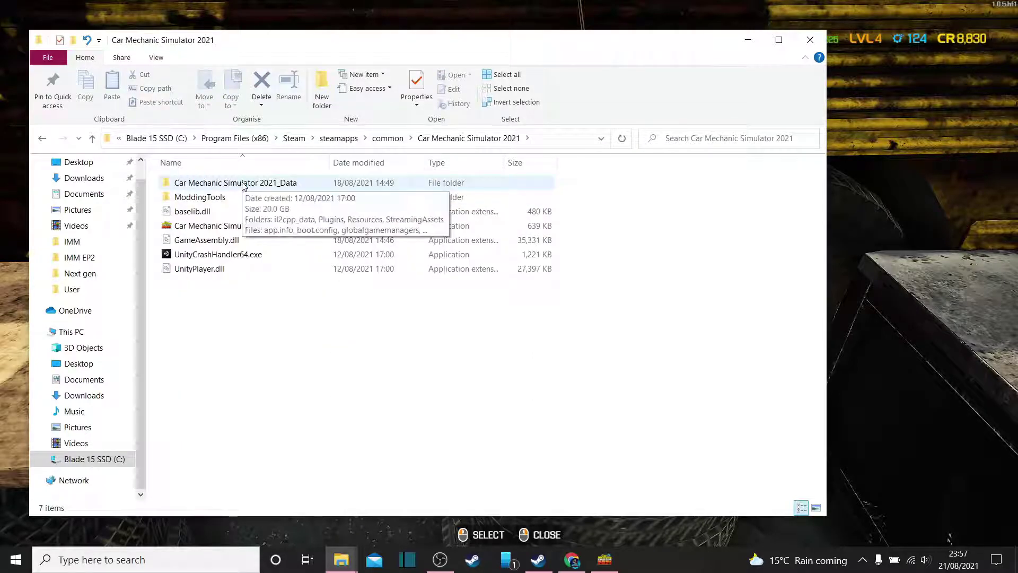
{"action": "double_click", "coordinate": [243, 184]}
{"action": "double_click", "coordinate": [222, 228]}
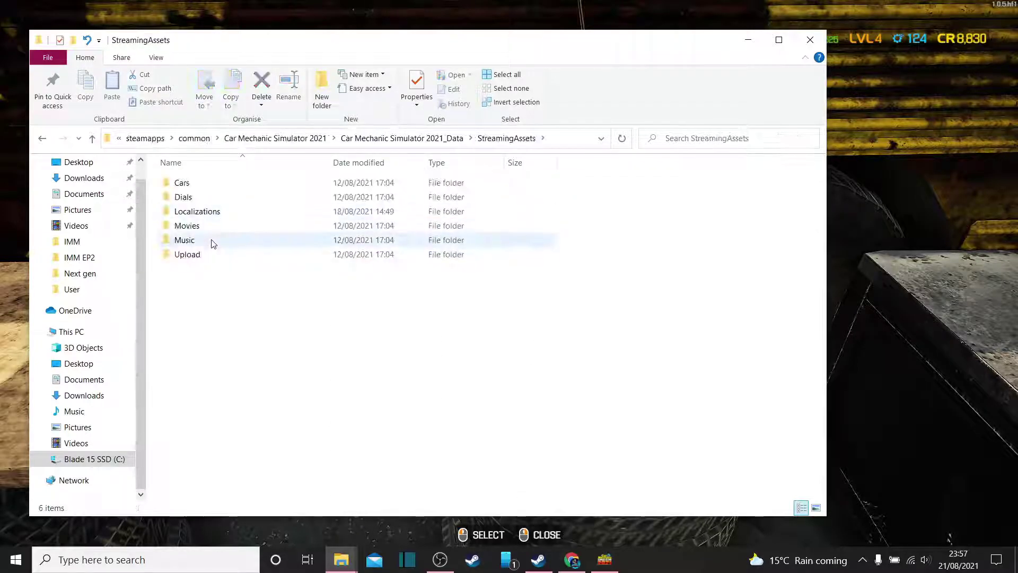
{"action": "double_click", "coordinate": [211, 241]}
{"action": "double_click", "coordinate": [200, 255]}
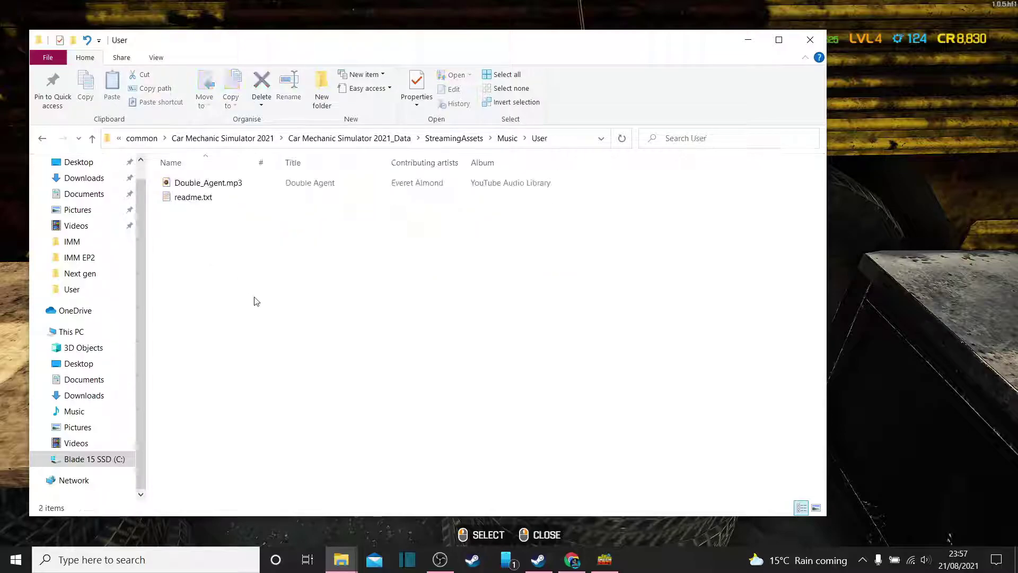